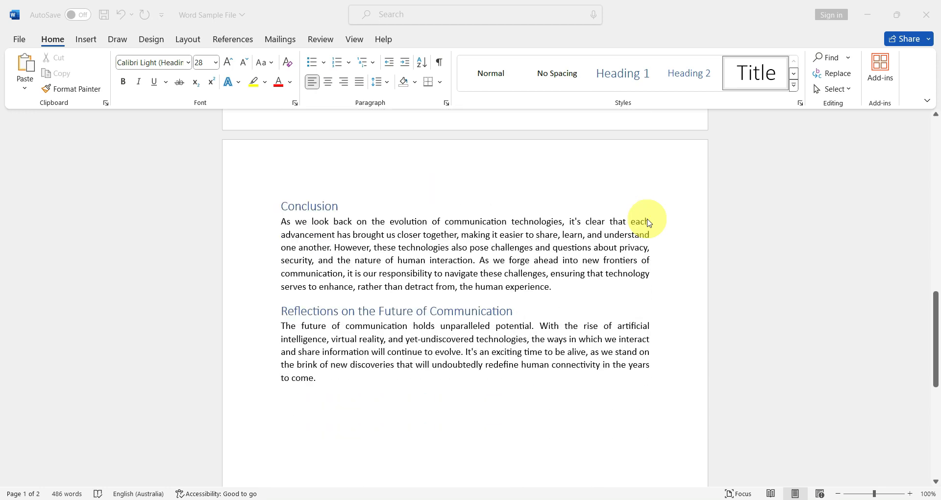
# Add the built-in CONFIDENTIAL 1 diagonal watermark to the document and check how it appears on both pages
pyautogui.scroll(12, 648, 223)
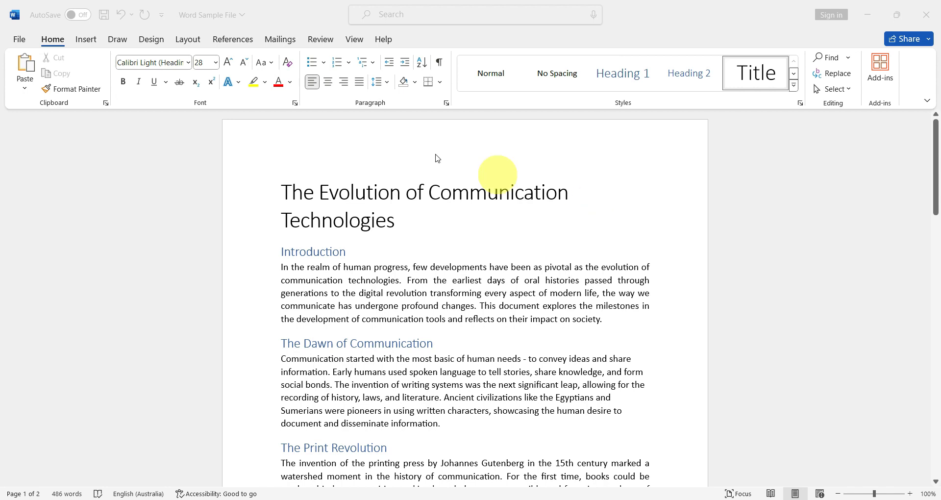
pyautogui.click(151, 39)
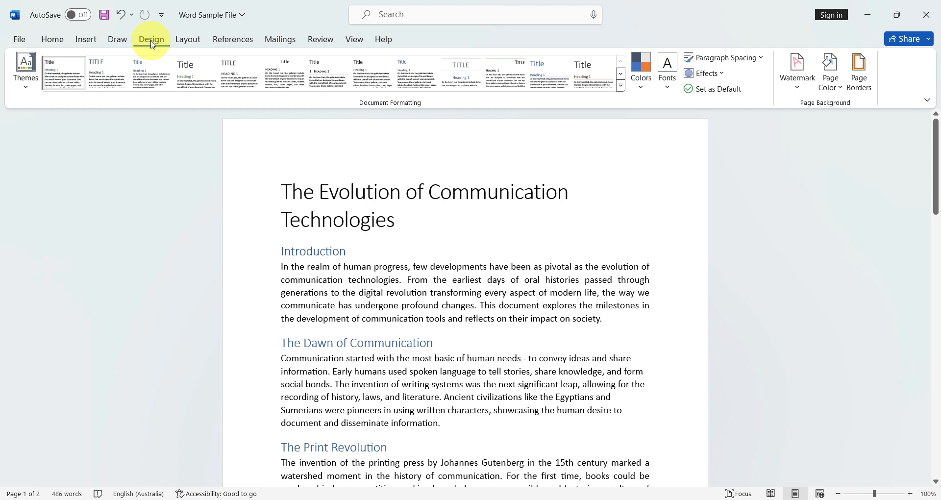
pyautogui.click(798, 90)
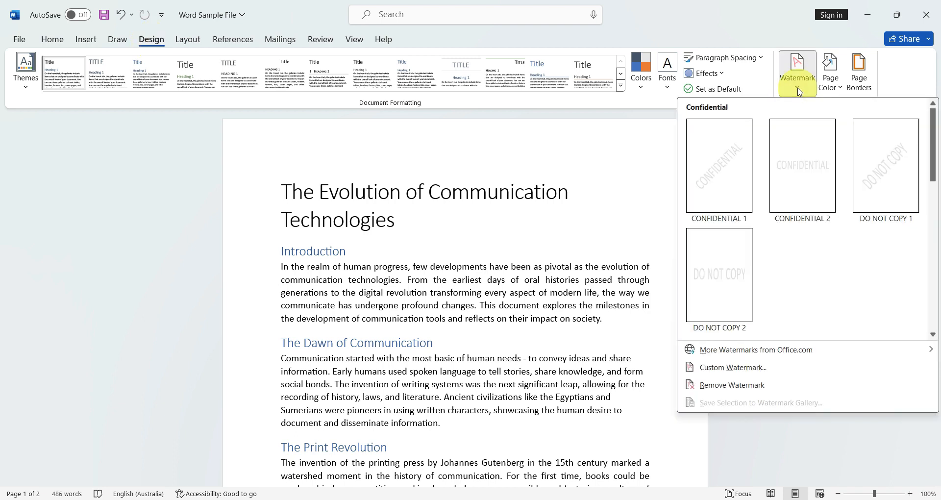
pyautogui.moveTo(934, 158)
pyautogui.mouseDown()
pyautogui.moveTo(933, 302)
pyautogui.moveTo(937, 144)
pyautogui.mouseUp()
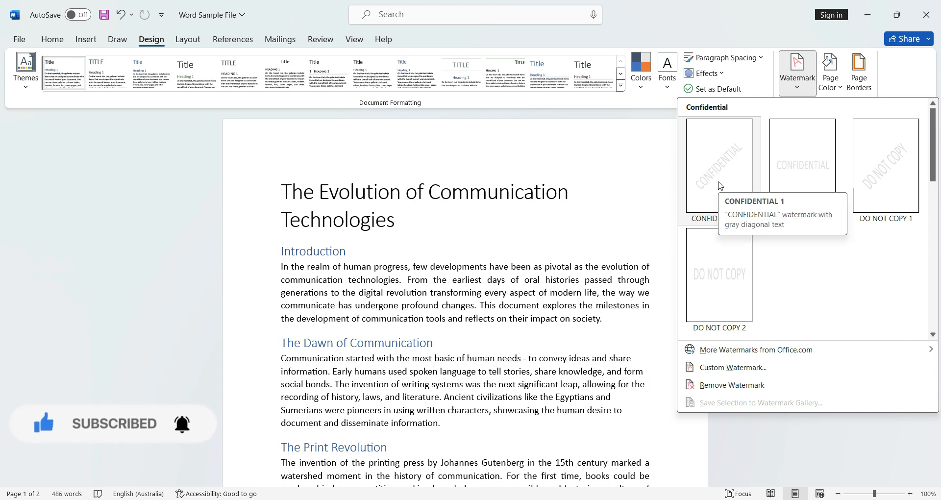
pyautogui.click(720, 185)
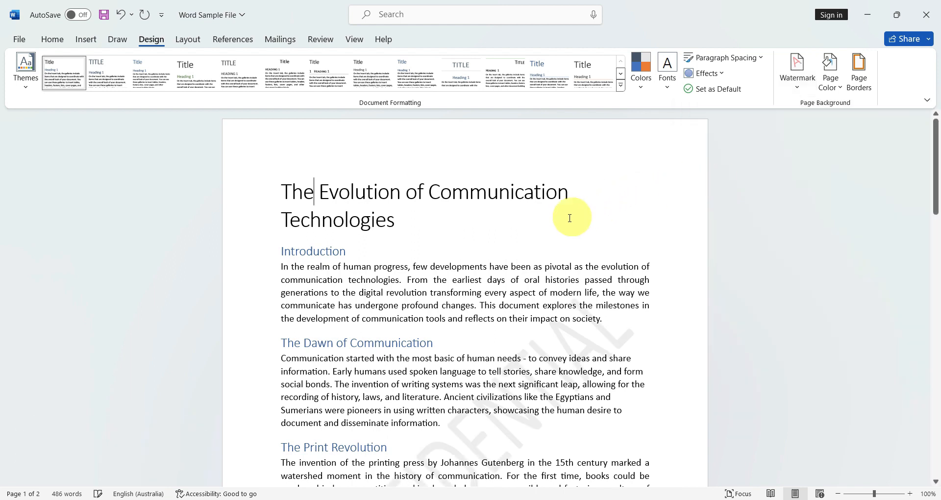
pyautogui.scroll(-1, 591, 228)
pyautogui.scroll(-15, 591, 228)
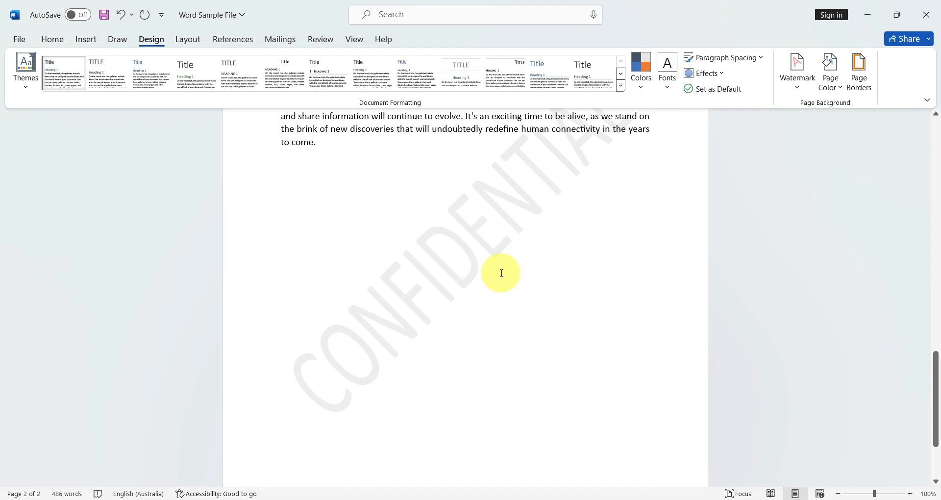
pyautogui.scroll(10, 500, 271)
pyautogui.scroll(8, 500, 274)
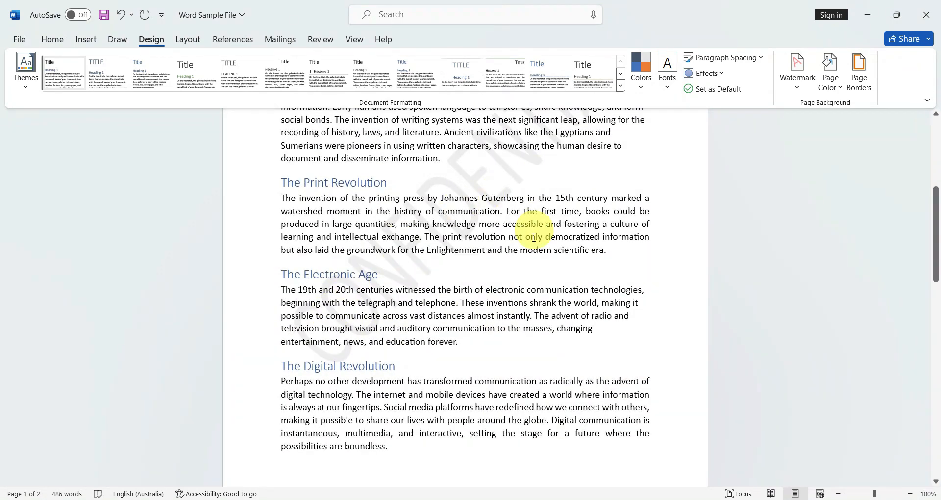
pyautogui.scroll(-5, 551, 343)
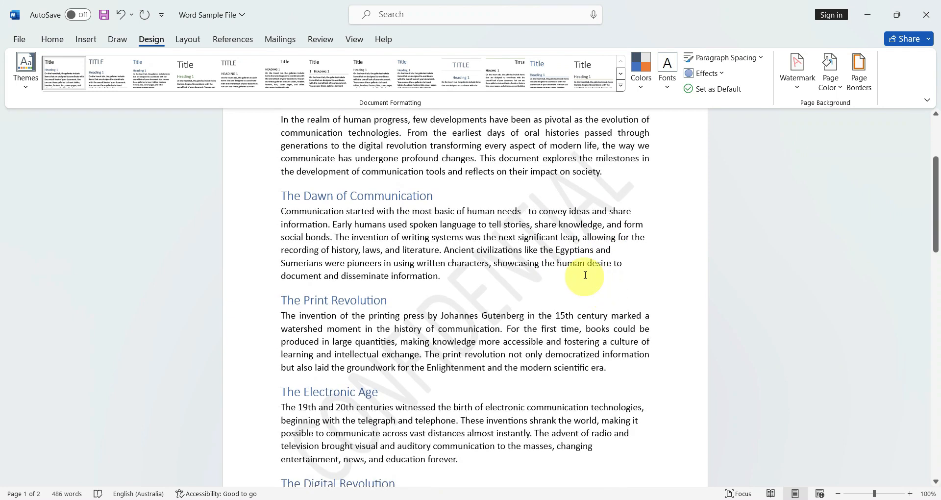
# Start a custom text watermark in English (Australia) and set its text to SAMPLE TEXT
pyautogui.click(797, 84)
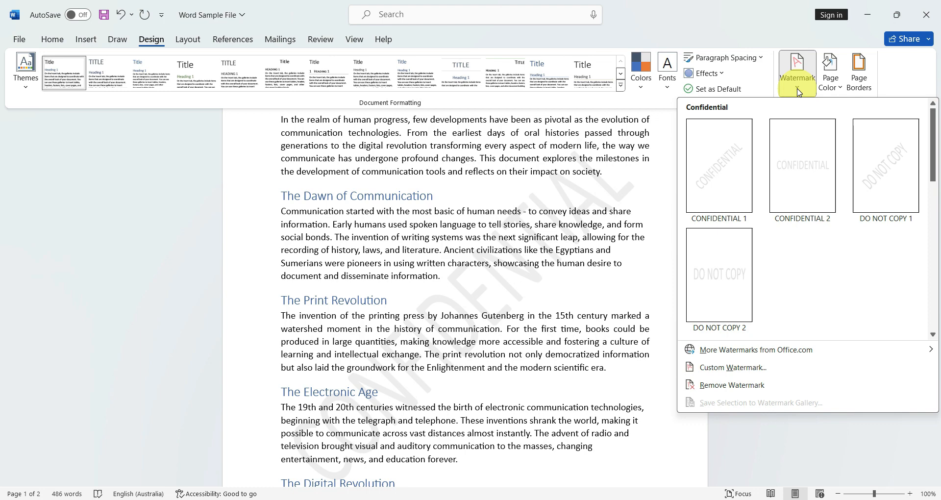
pyautogui.click(739, 369)
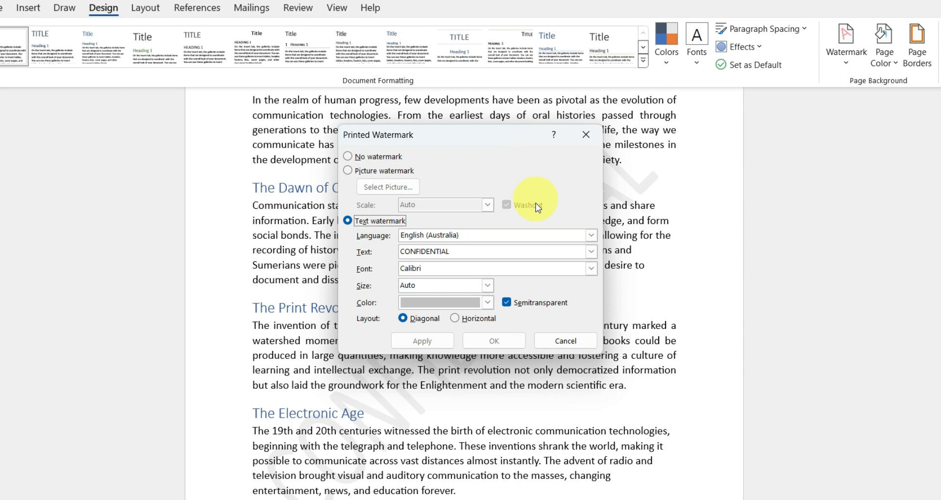
pyautogui.click(595, 239)
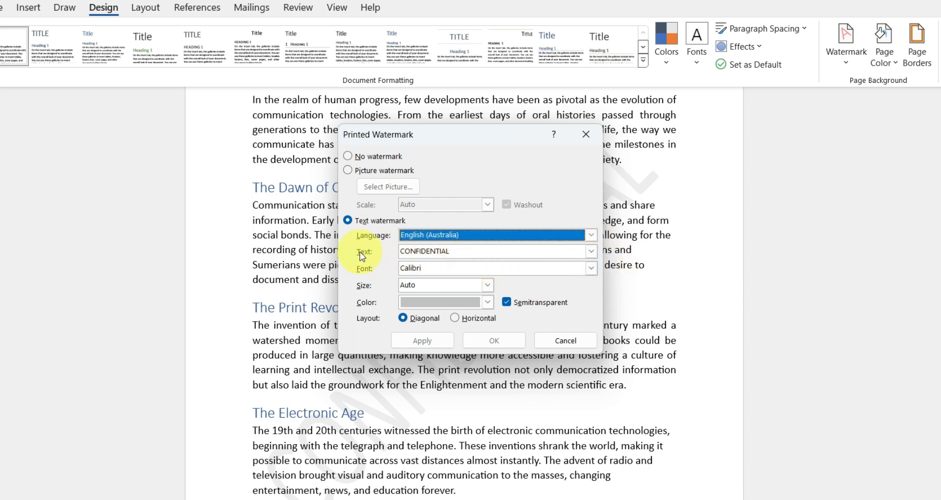
pyautogui.doubleClick(456, 252)
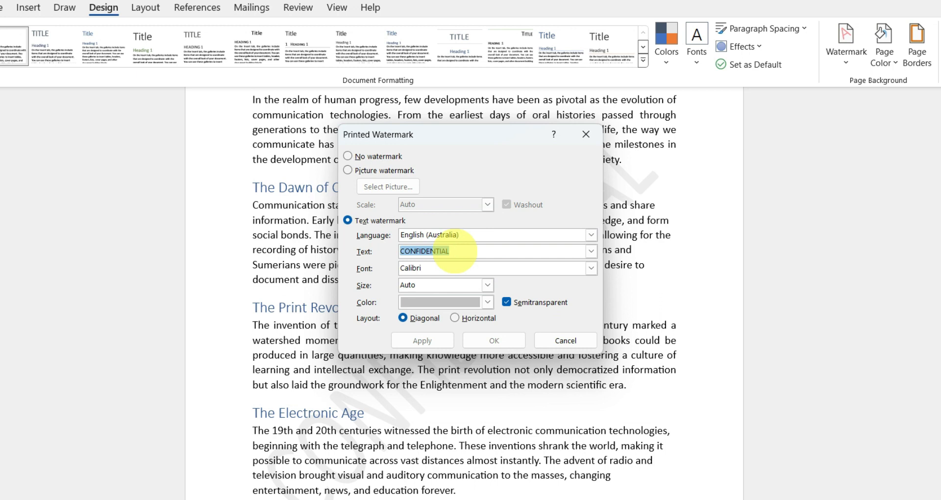
pyautogui.write('SAMPLE TEXT')
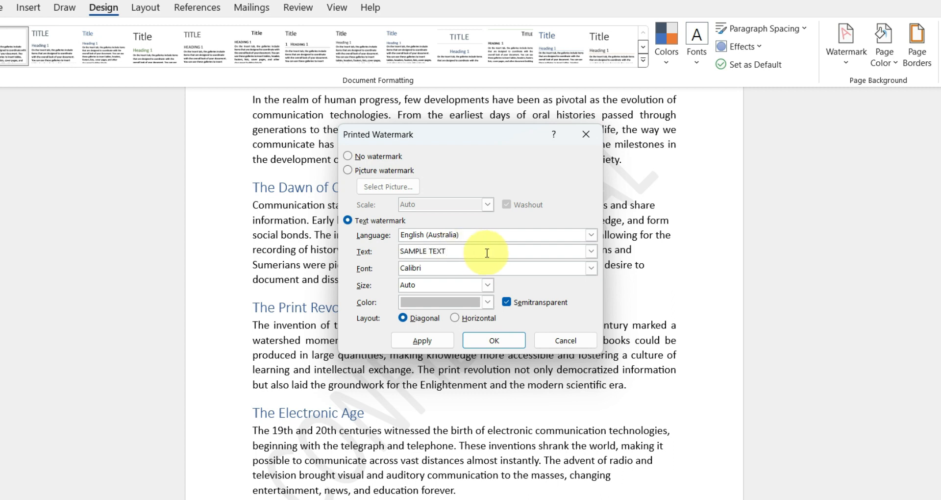
# Set the text watermark's color to red, keep Calibri, Auto size and the semitransparent diagonal layout, and apply it
pyautogui.click(591, 269)
pyautogui.click(591, 269)
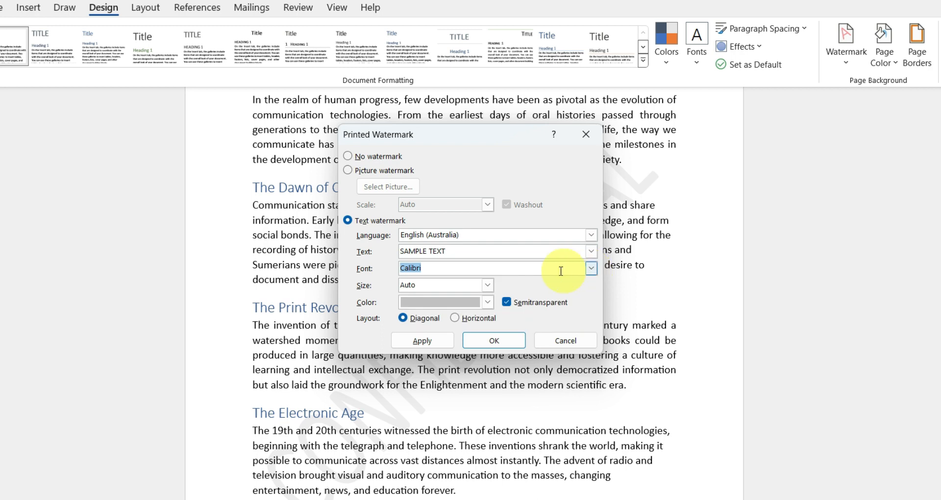
pyautogui.click(487, 285)
pyautogui.click(488, 285)
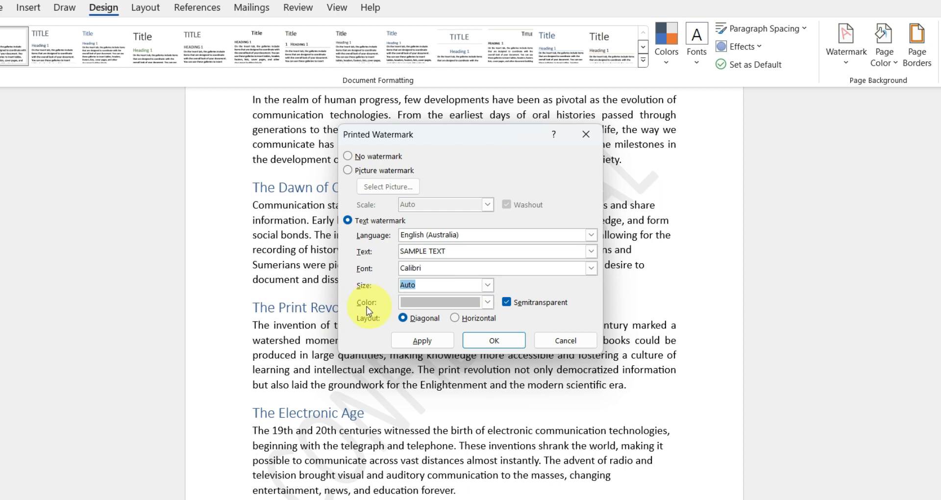
pyautogui.click(489, 302)
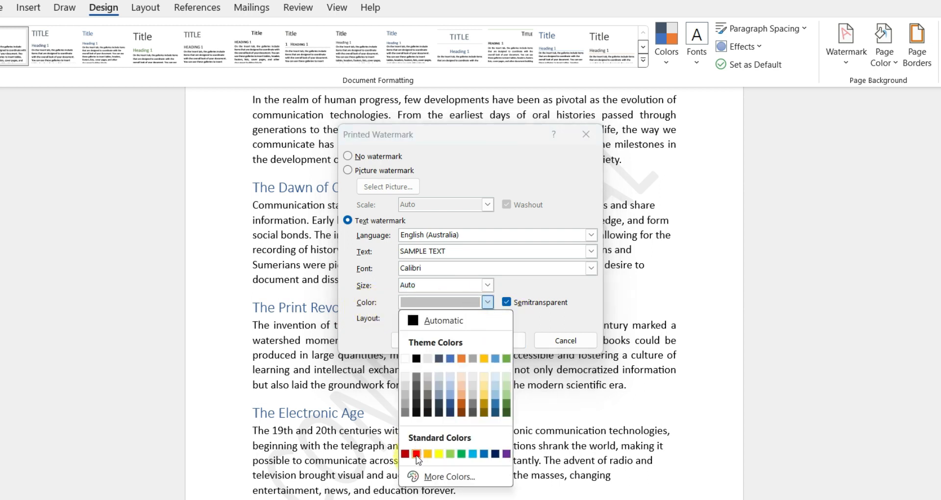
pyautogui.click(416, 454)
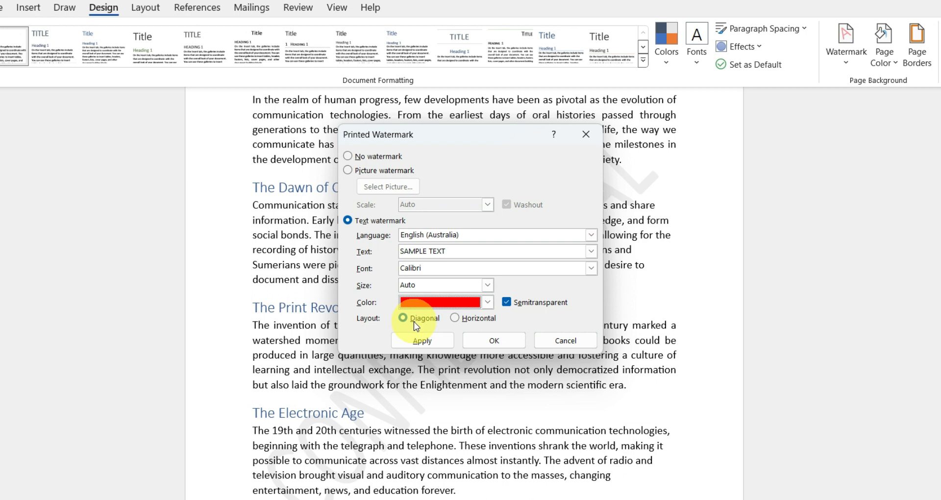
pyautogui.click(422, 341)
pyautogui.moveTo(445, 139); pyautogui.dragTo(455, 188)
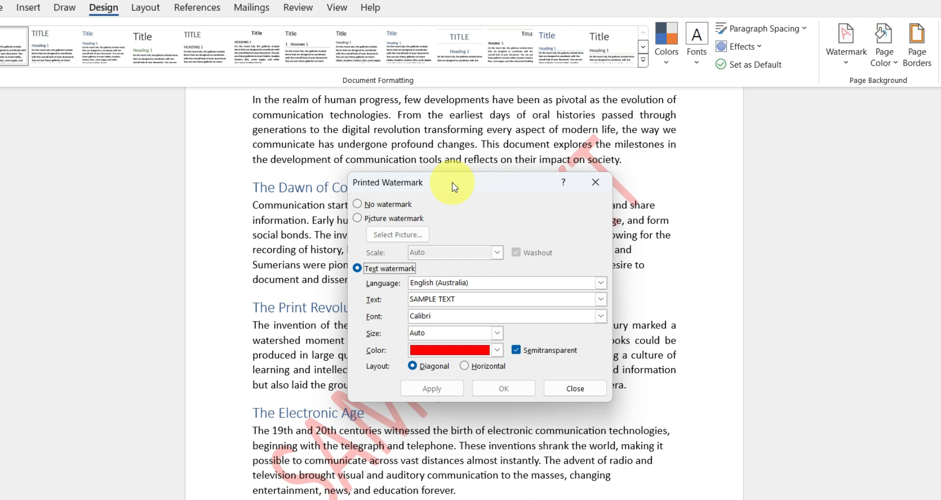
# Switch to a picture watermark and choose the Watermark Word image from the Desktop
pyautogui.click(358, 219)
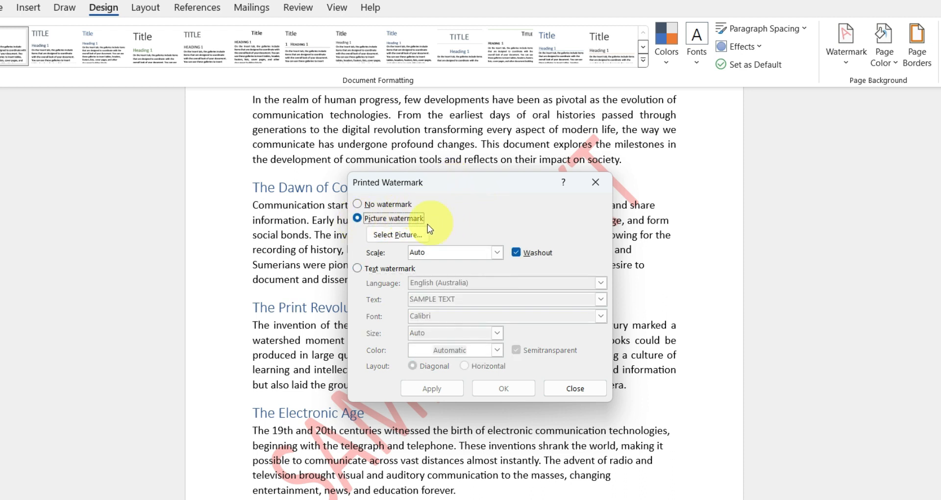
pyautogui.click(410, 235)
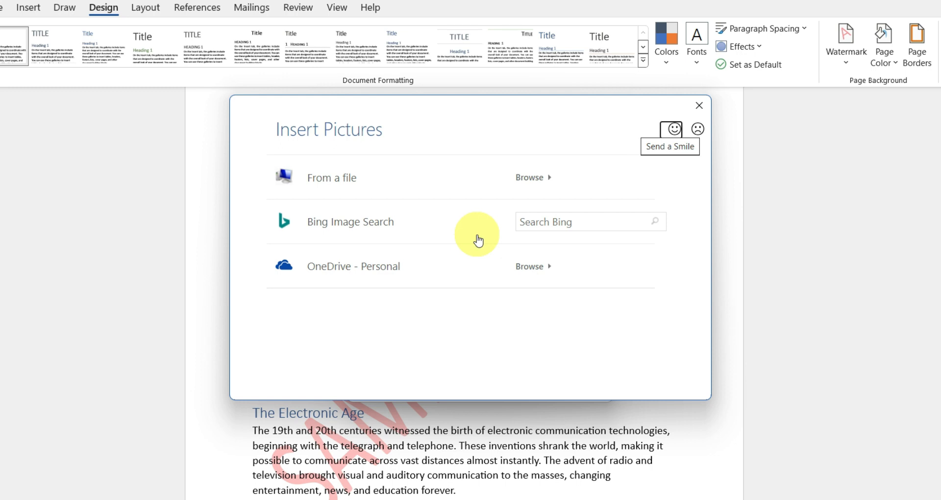
pyautogui.click(314, 178)
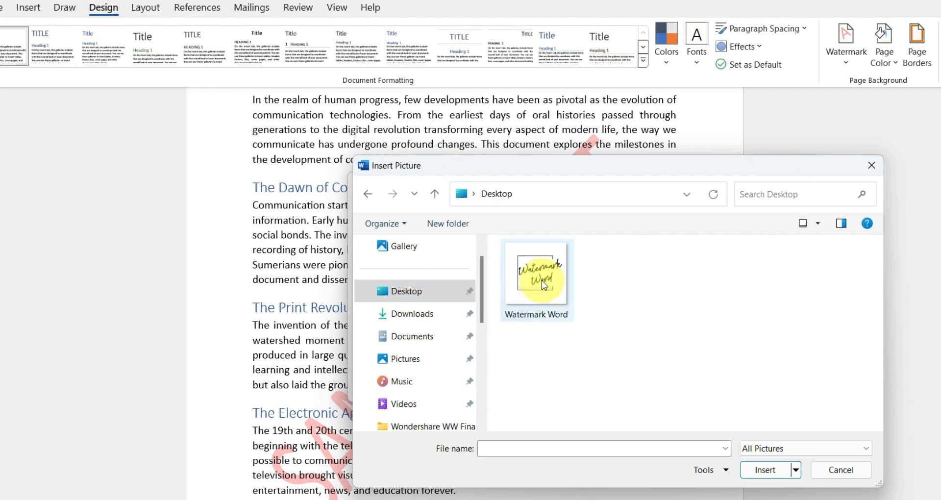
pyautogui.click(544, 285)
pyautogui.click(763, 469)
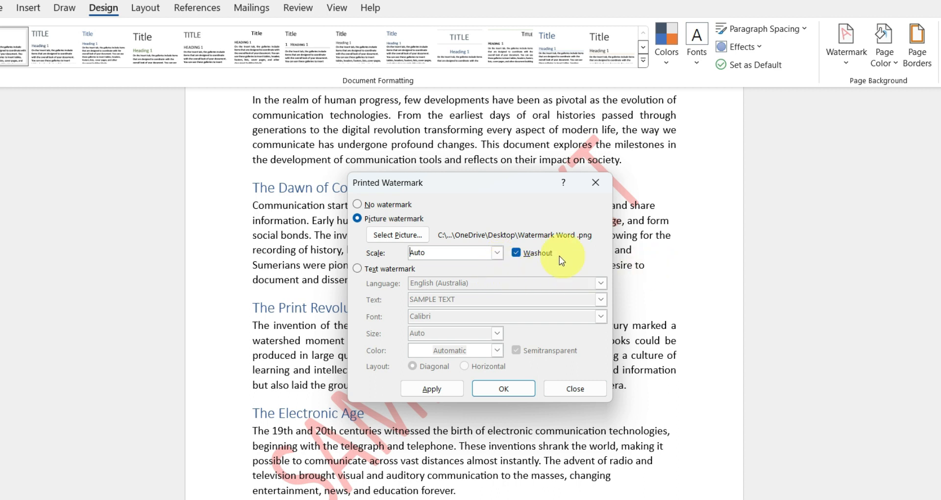
# Apply the picture watermark with Auto scale and Washout enabled, and review it on both pages
pyautogui.click(516, 252)
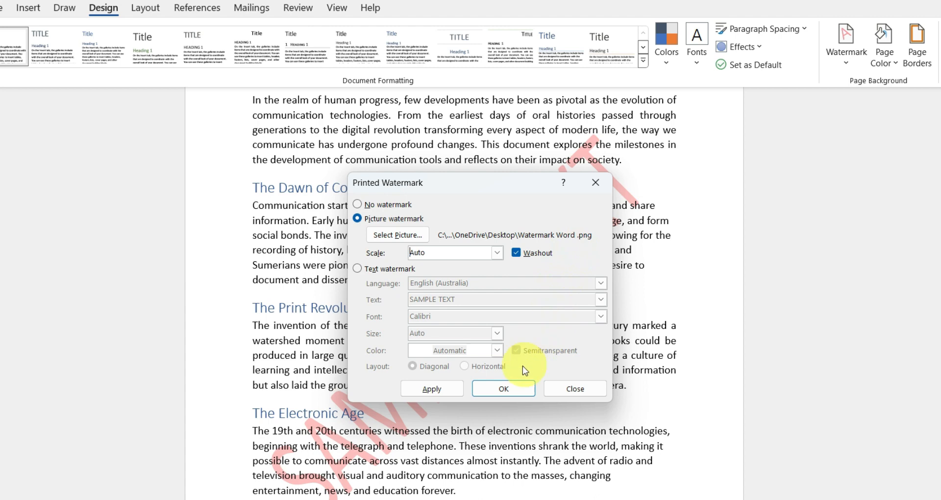
pyautogui.click(518, 389)
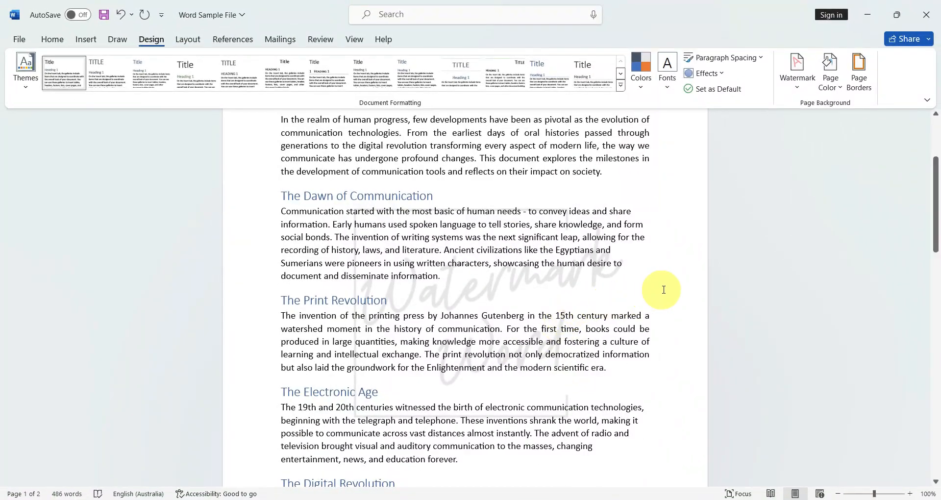
pyautogui.scroll(-6, 660, 290)
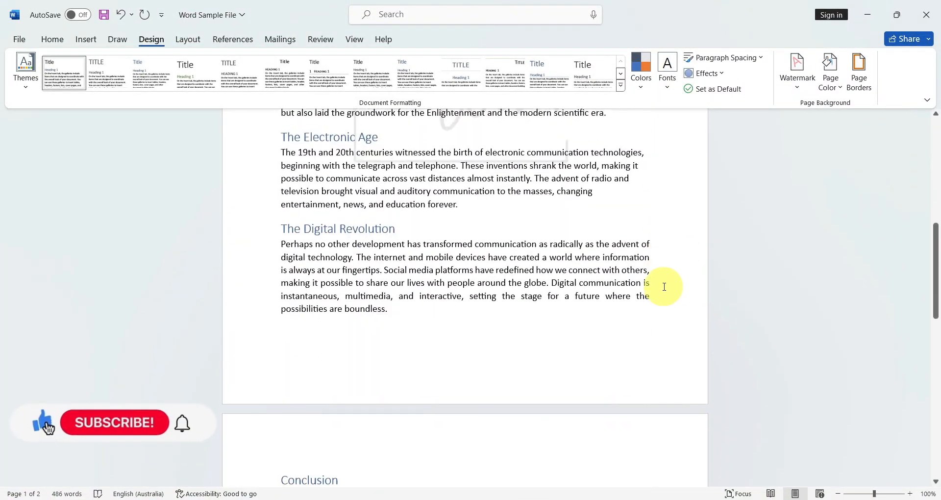
pyautogui.scroll(-12, 665, 287)
pyautogui.scroll(-1, 664, 287)
pyautogui.scroll(11, 664, 287)
pyautogui.scroll(10, 664, 286)
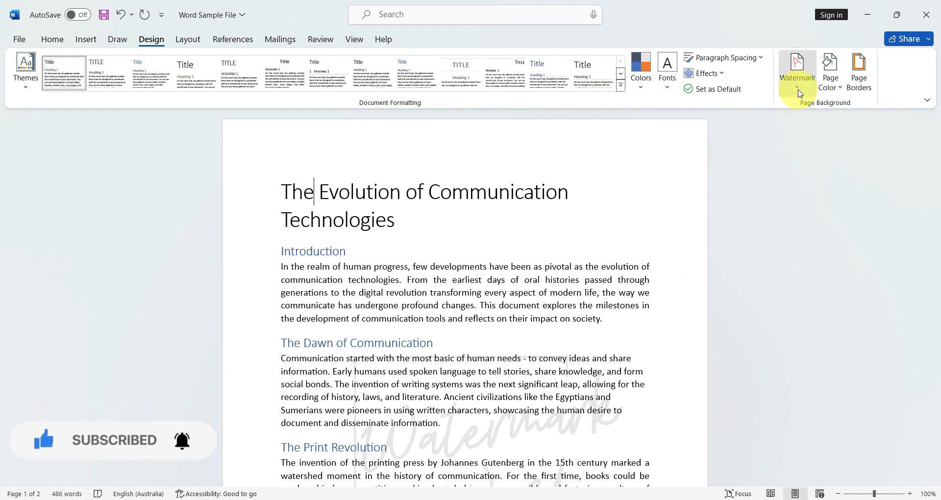
# Remove the watermark from the document and check both pages
pyautogui.click(799, 86)
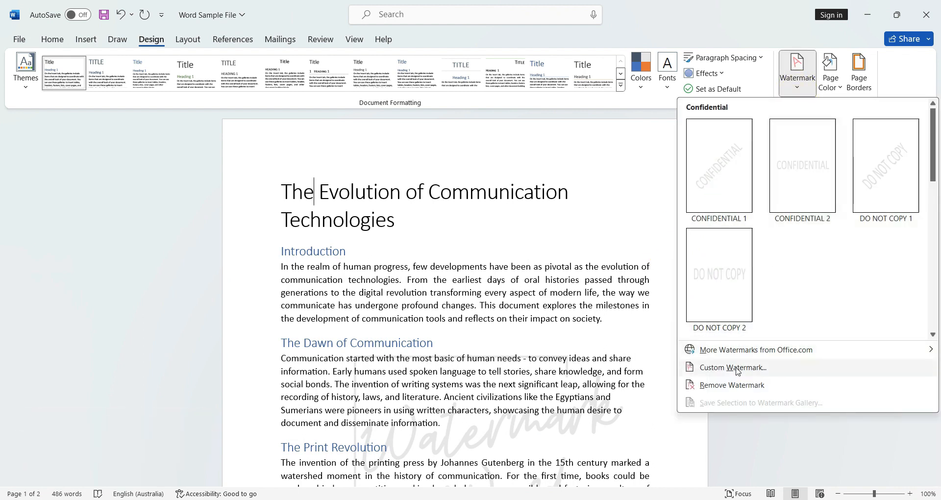
pyautogui.click(731, 386)
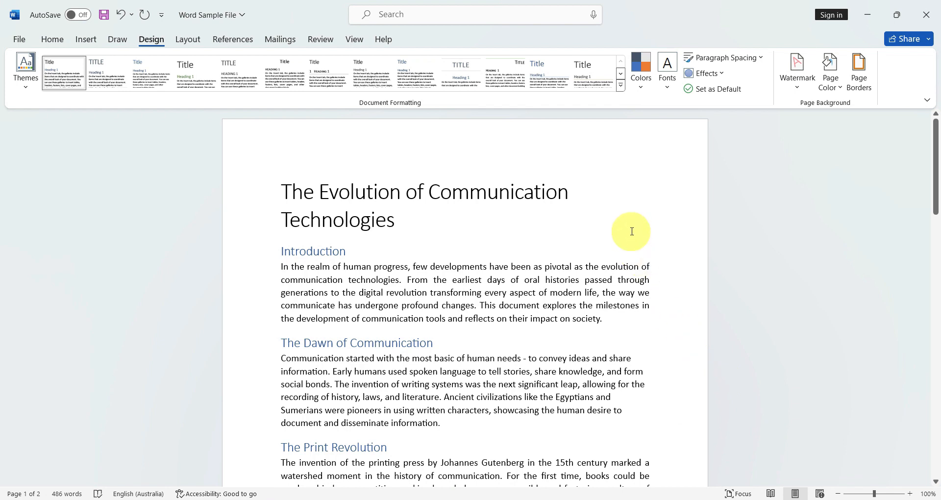
pyautogui.scroll(-10, 635, 225)
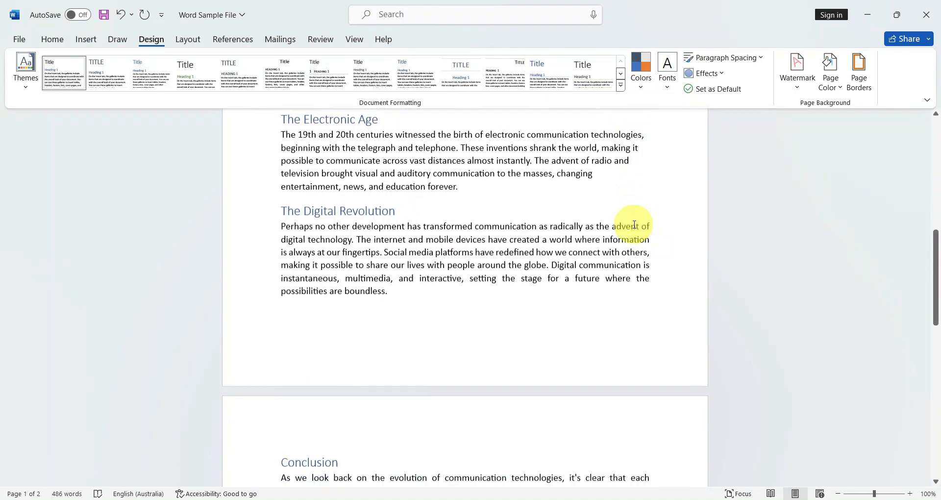
pyautogui.scroll(-5, 634, 225)
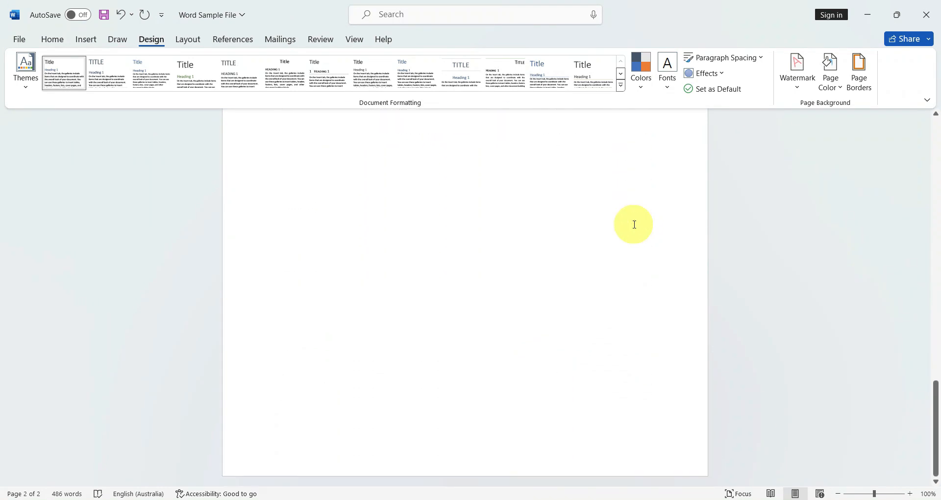
pyautogui.scroll(12, 634, 224)
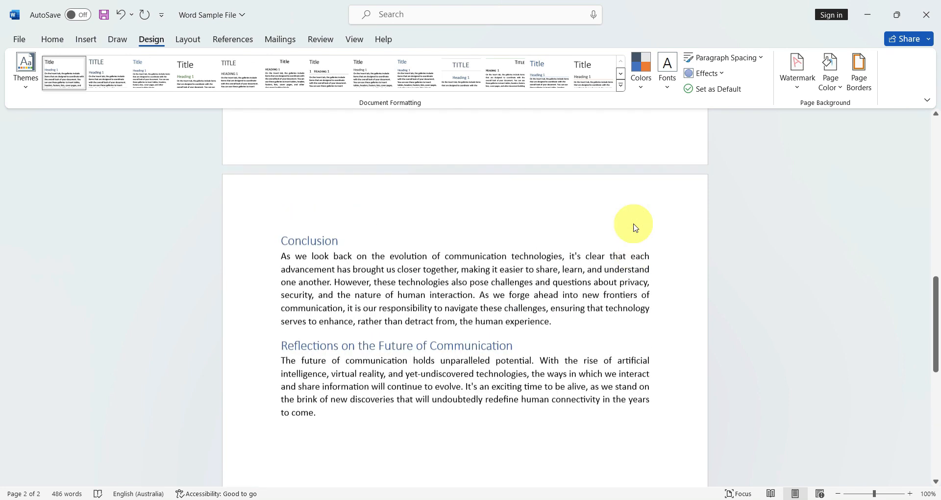
pyautogui.scroll(6, 635, 225)
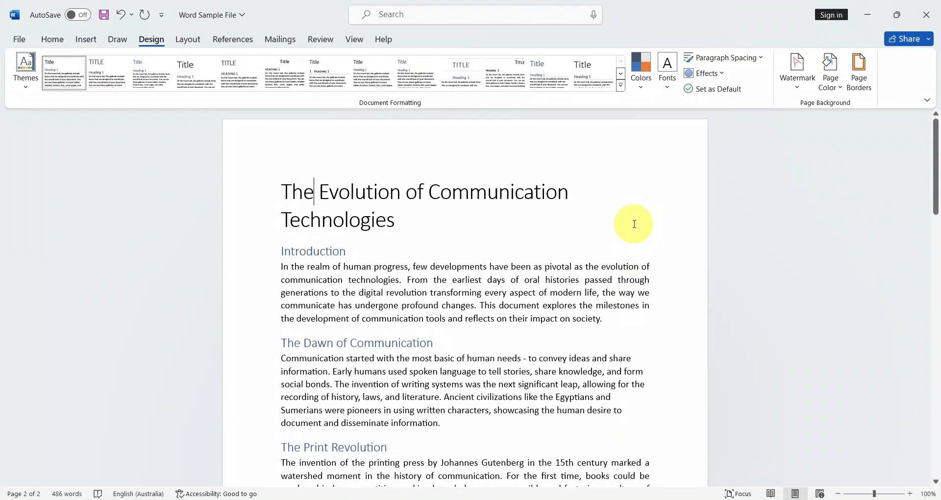